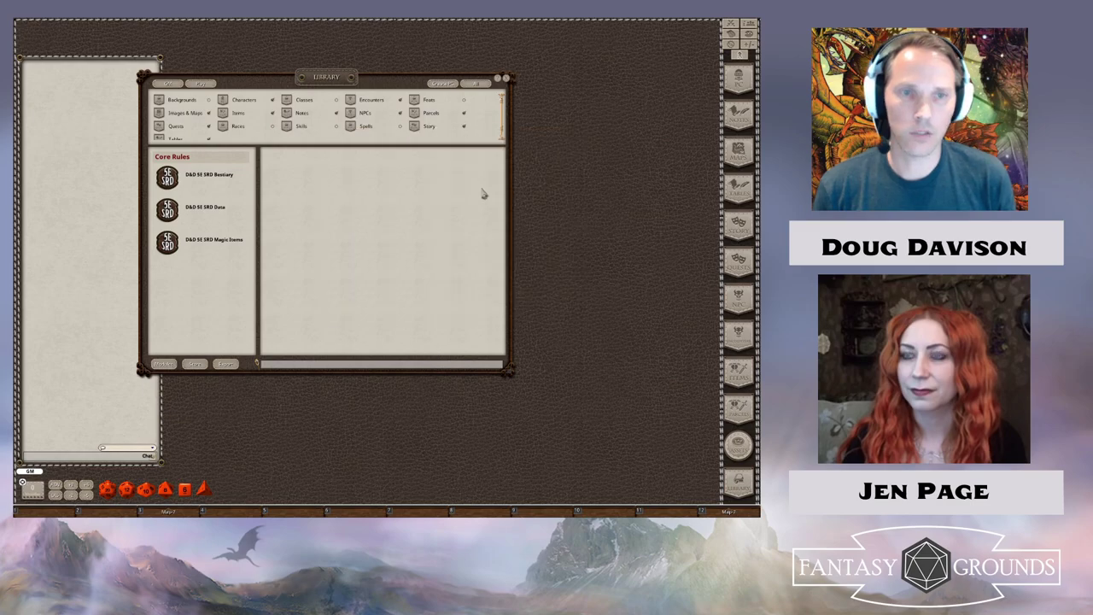
- Review the SRD Data classes and races lists, then close the Library and show existing characters
click(217, 205)
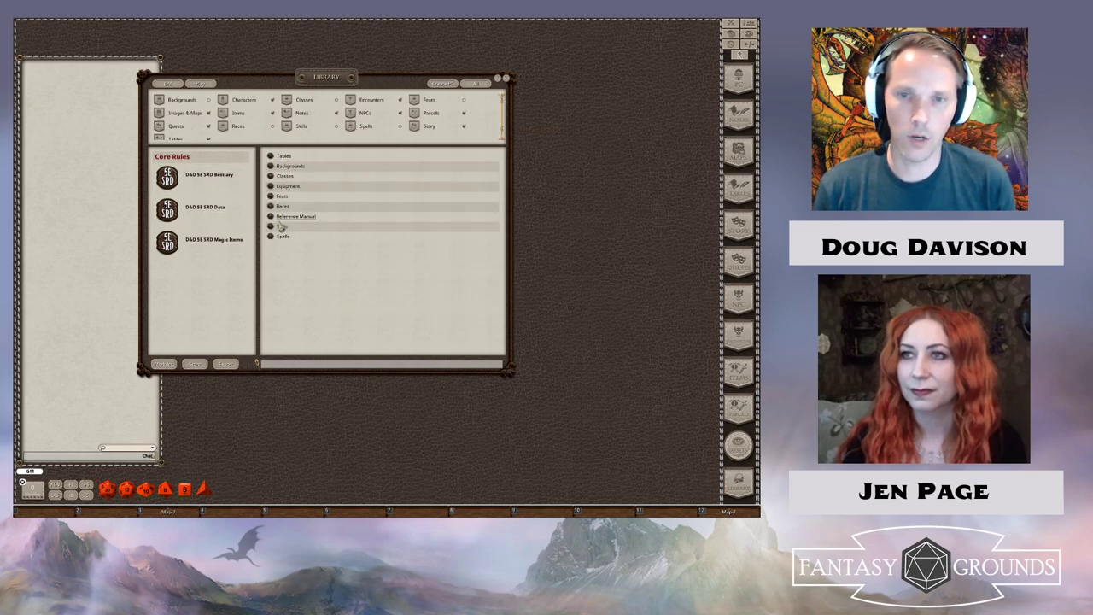
click(285, 176)
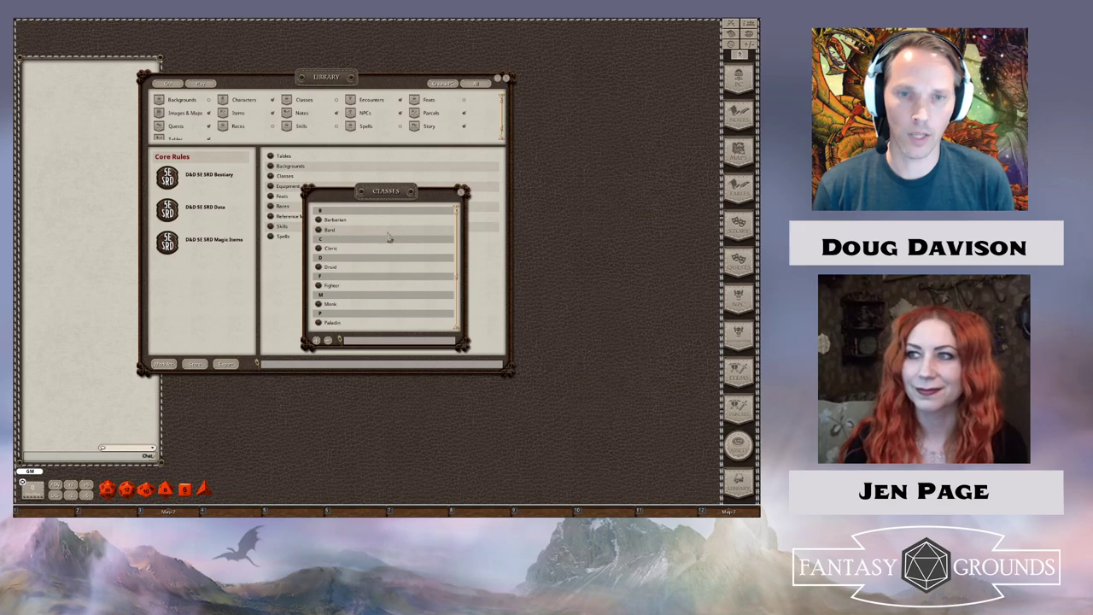
click(462, 193)
click(283, 206)
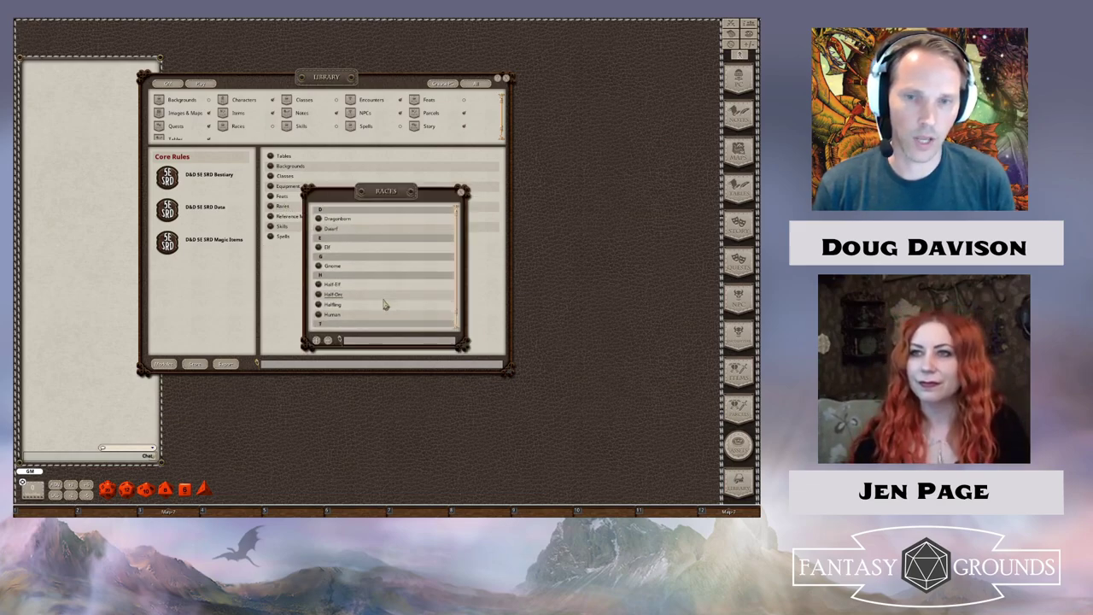
click(462, 194)
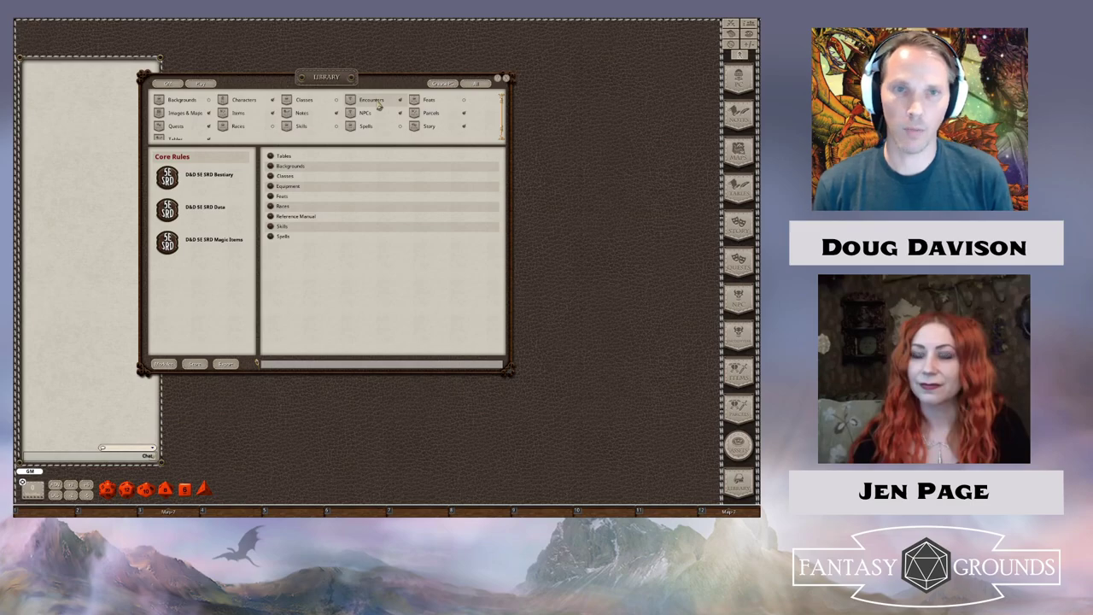
click(506, 79)
click(748, 82)
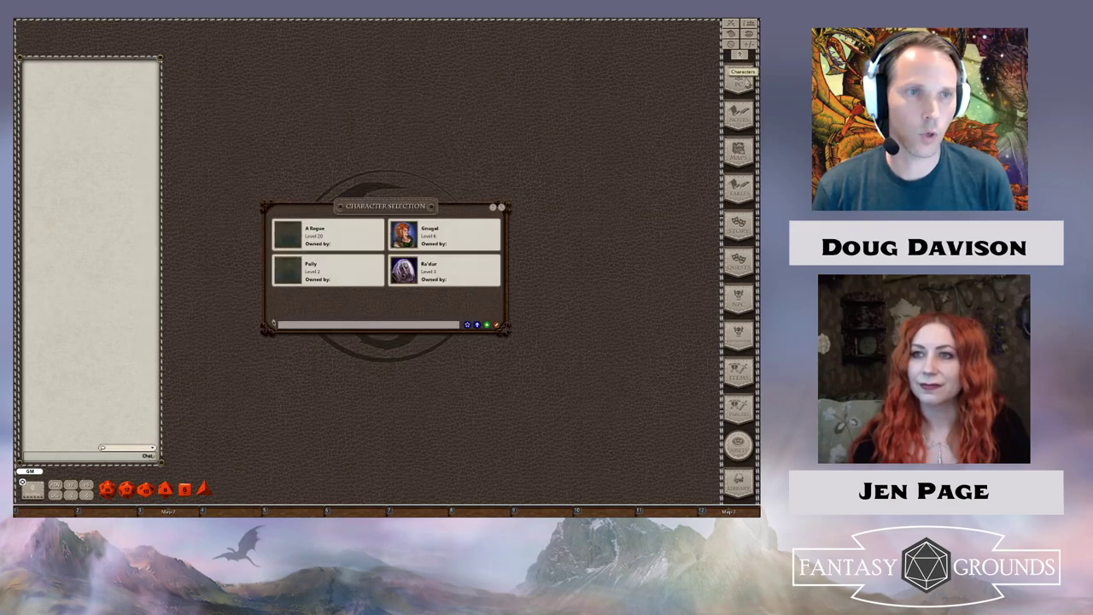
- Start a new character in the character wizard and close the Character Selection list
click(467, 329)
click(450, 332)
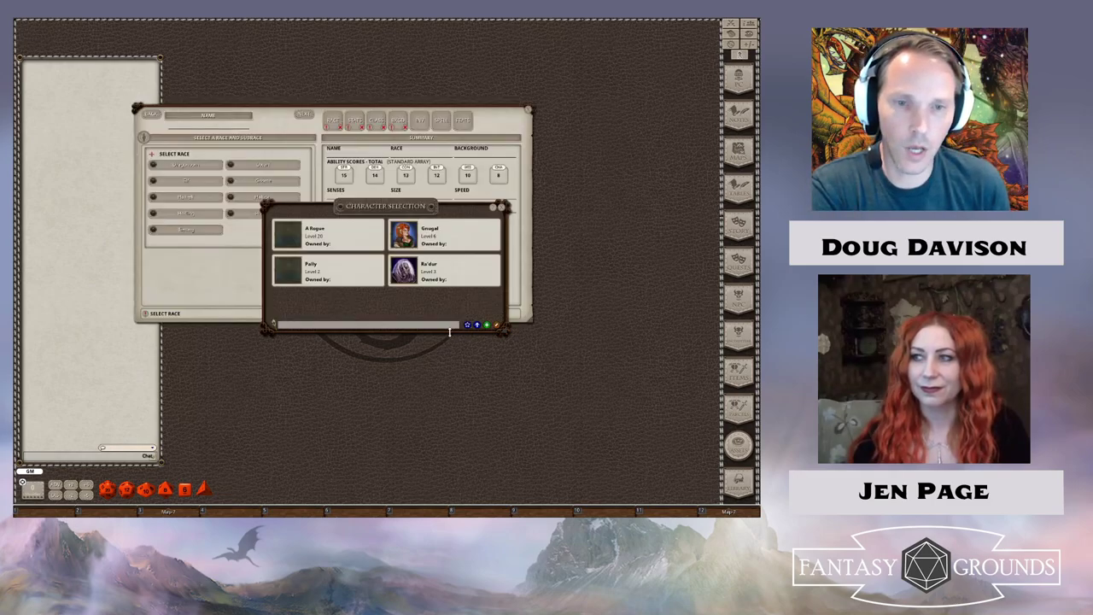
drag(451, 221, 508, 362)
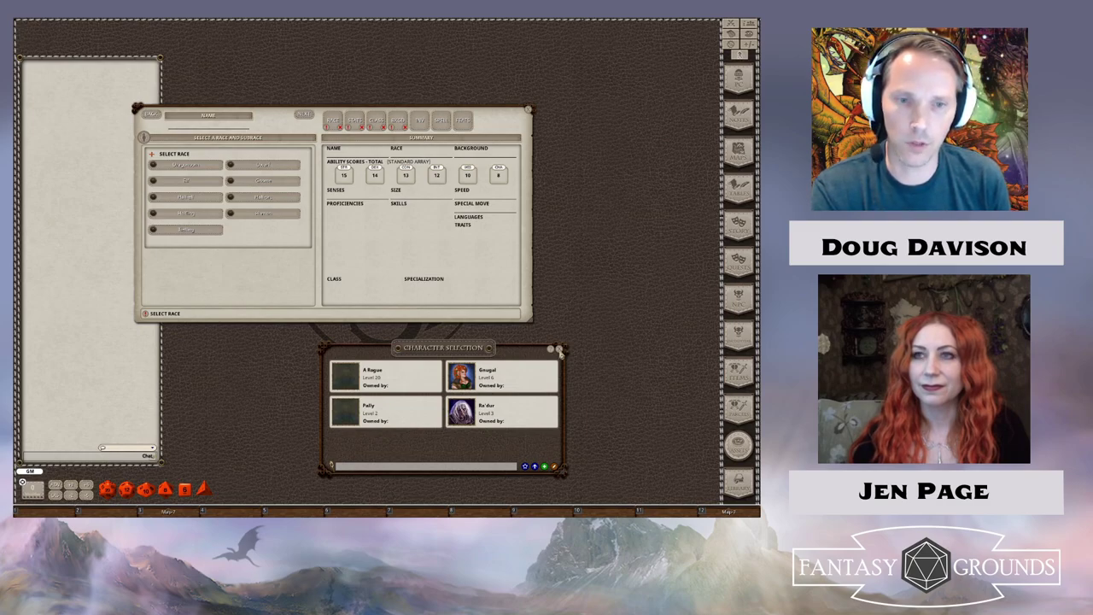
click(559, 350)
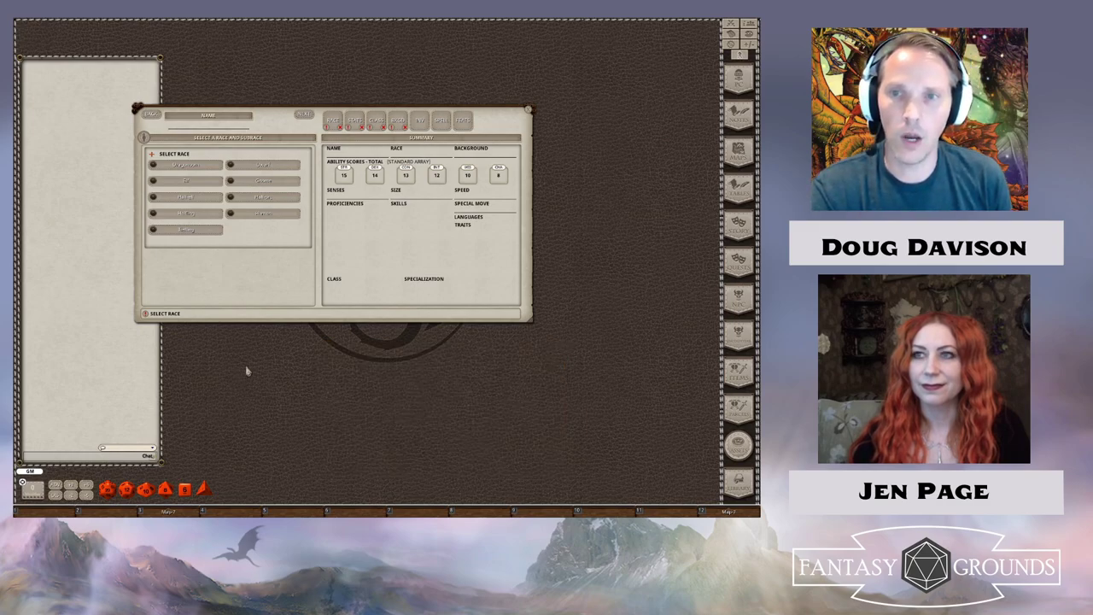
drag(277, 213, 309, 195)
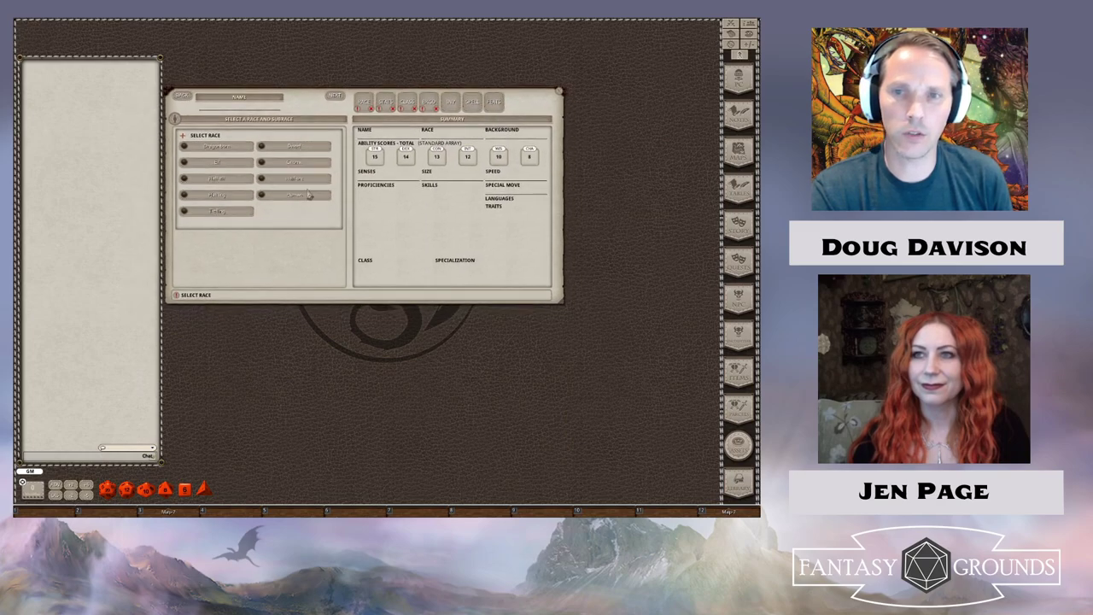
- Name the character Fred and choose Dwarf as the race
click(220, 105)
text(Fred)
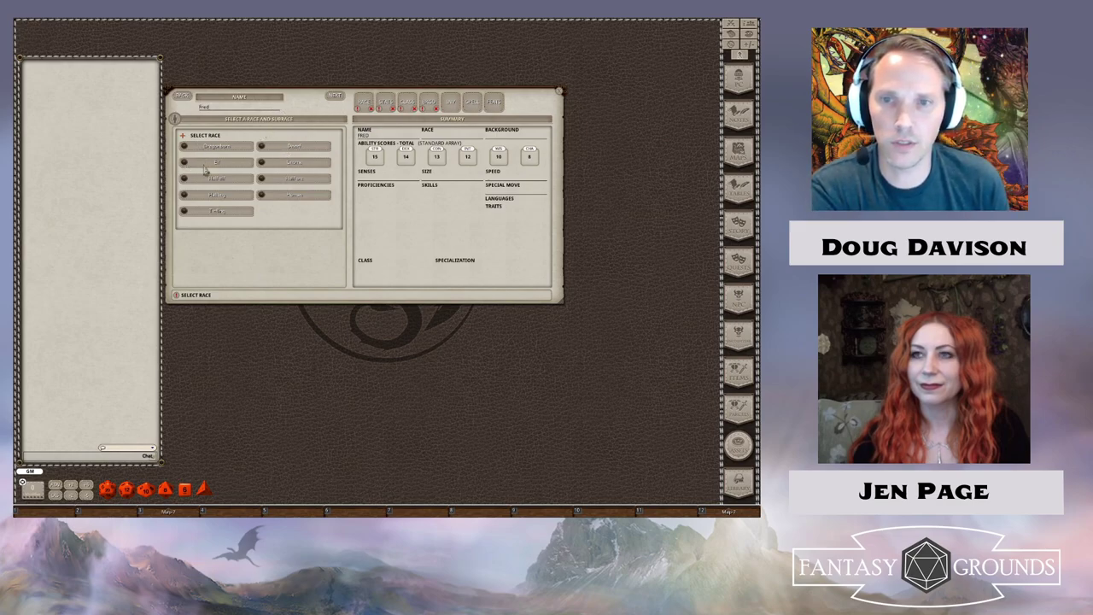
click(295, 146)
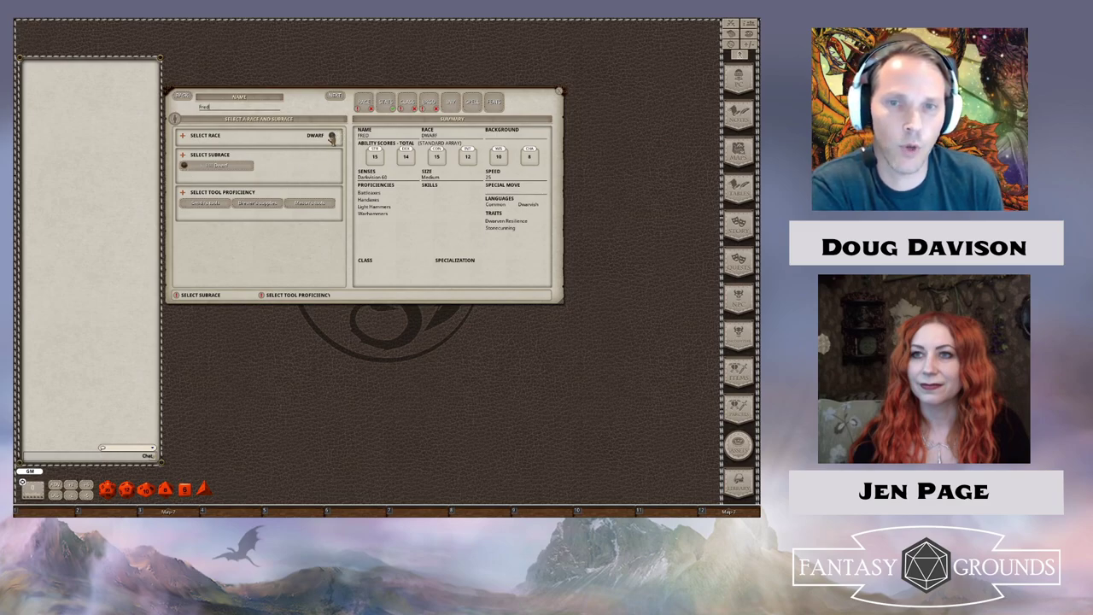
- Read the Dwarf race entry, its Ability Score Increase trait and sub-races list, then close it
click(332, 136)
drag(376, 208, 571, 66)
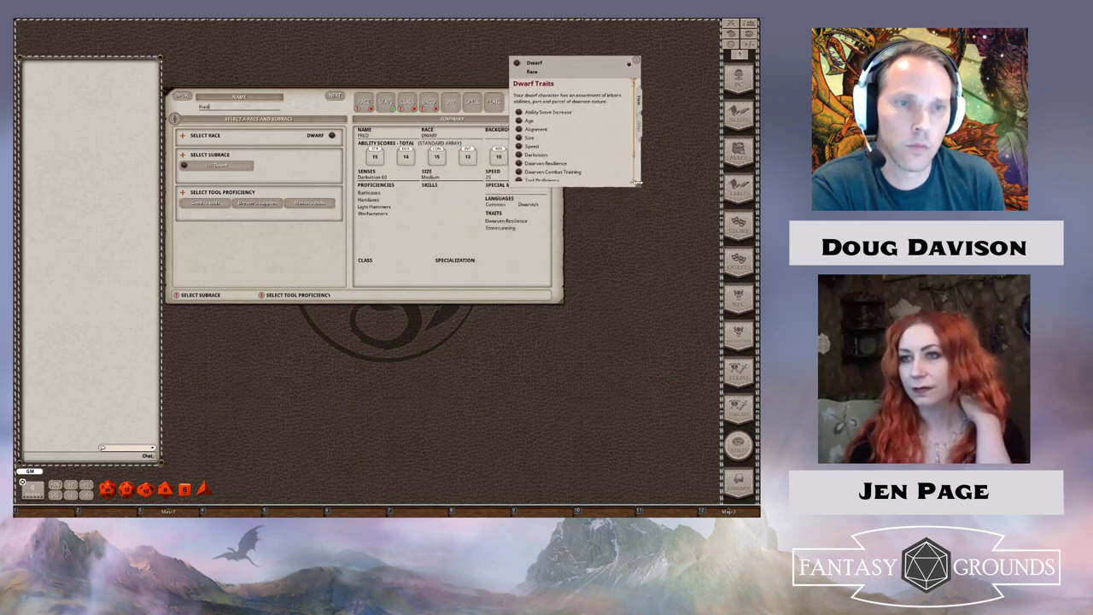
drag(637, 182, 697, 350)
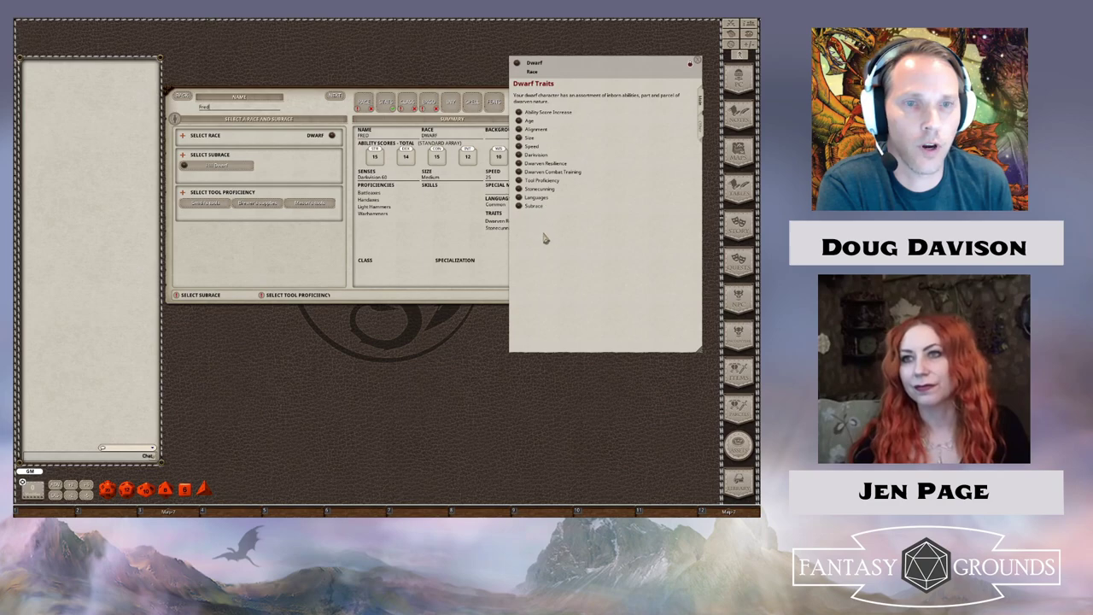
click(518, 113)
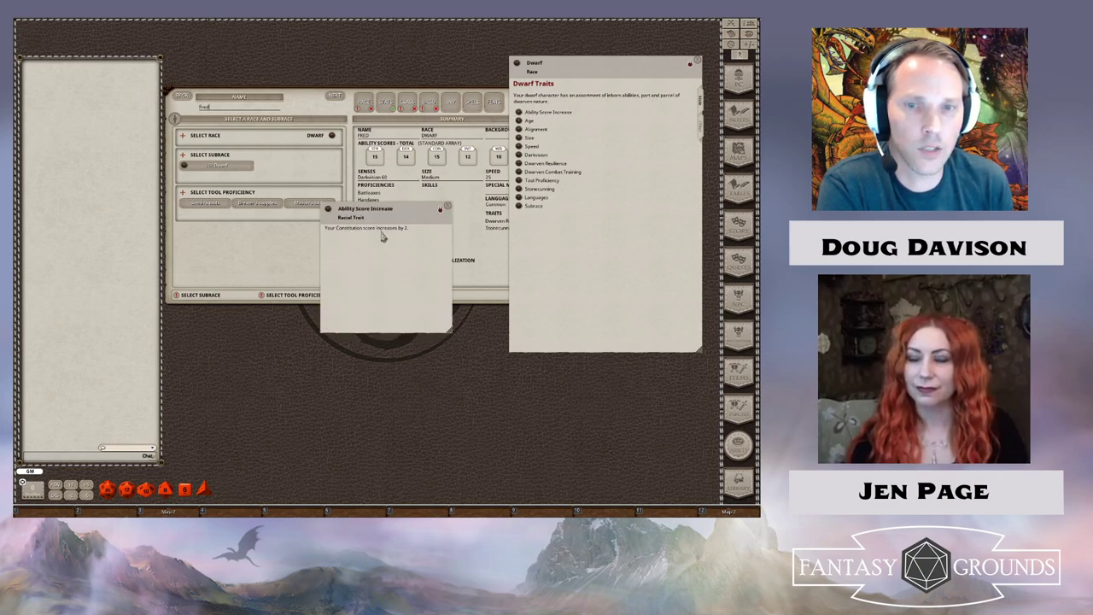
click(454, 214)
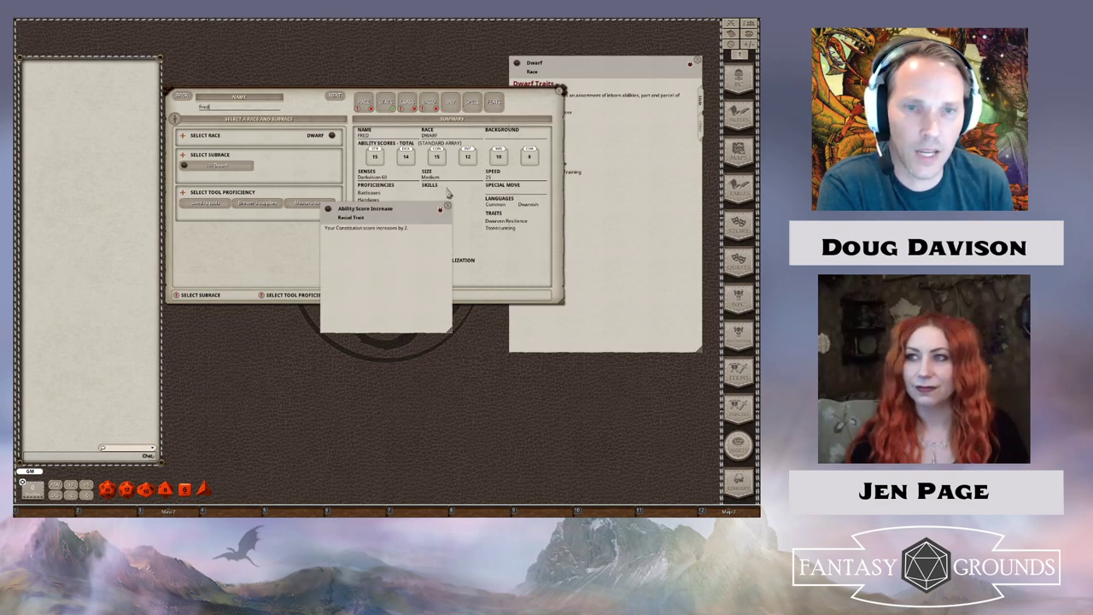
click(448, 207)
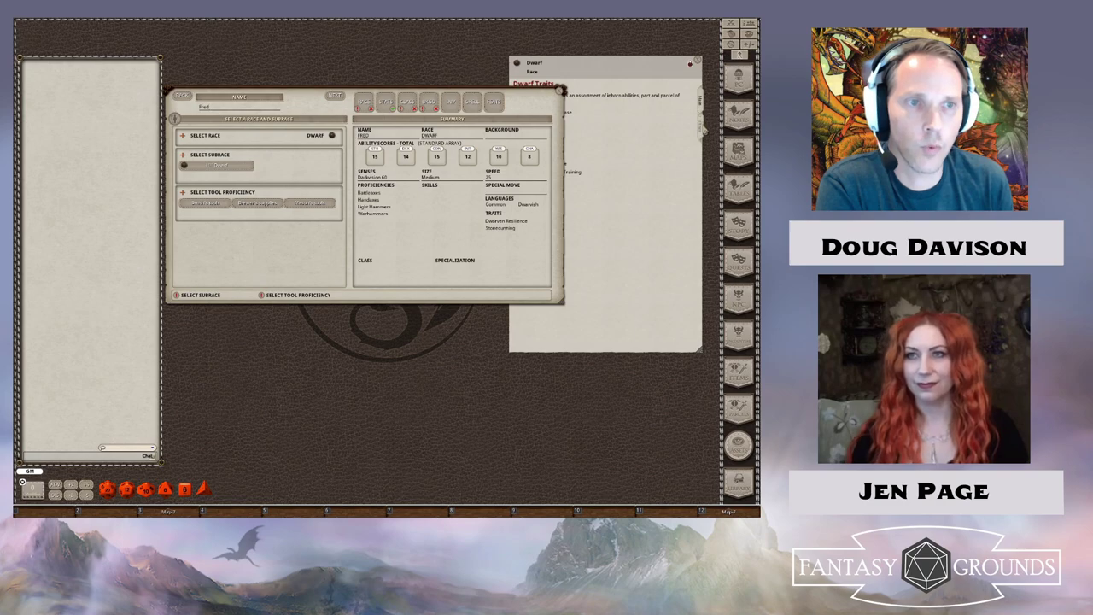
click(701, 127)
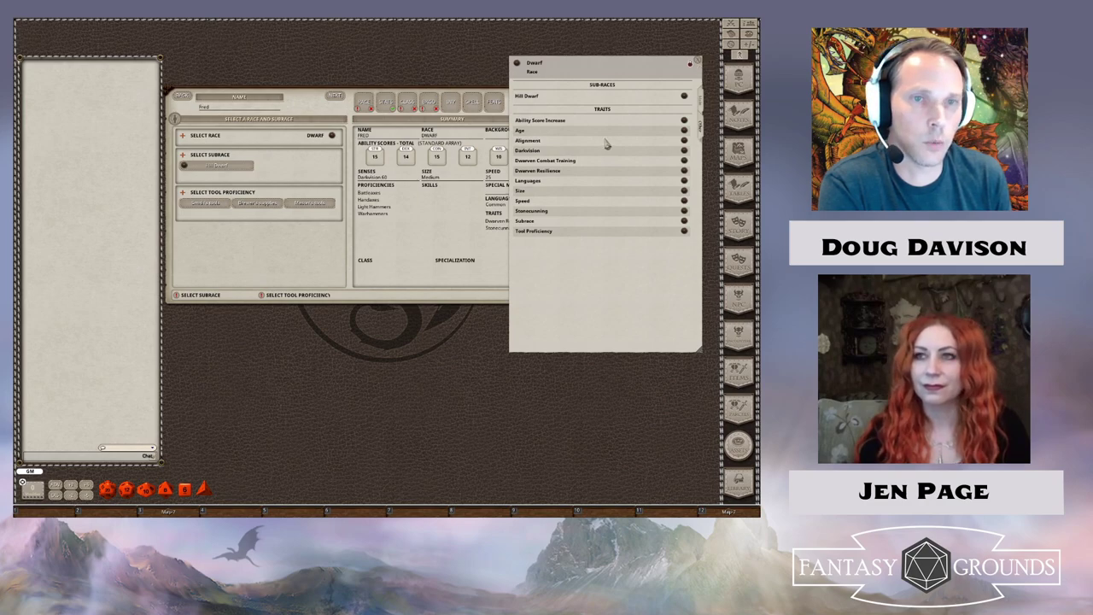
click(695, 62)
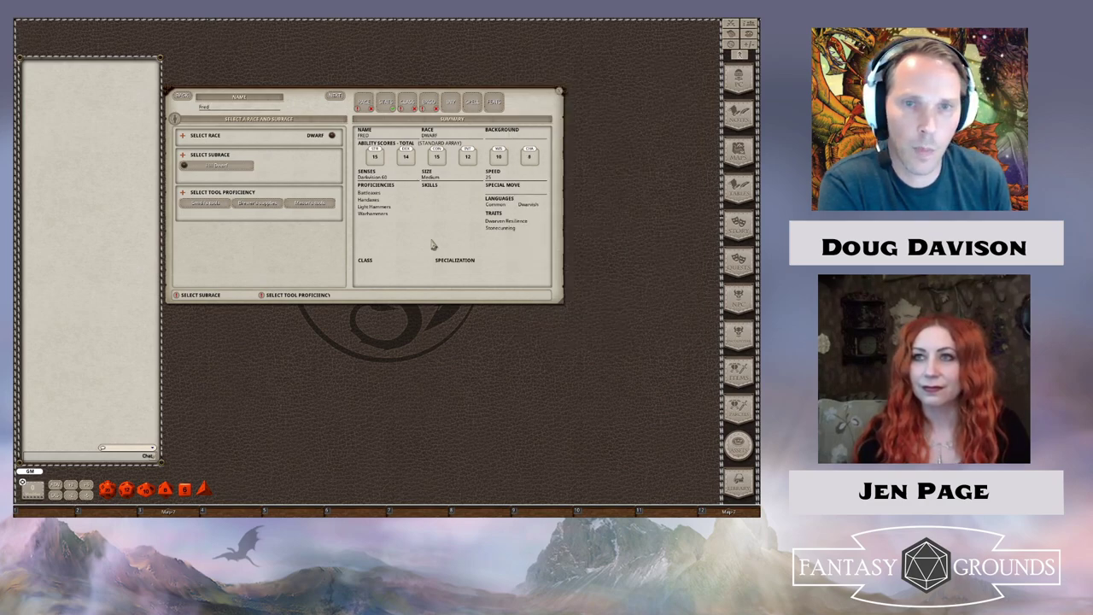
- Make Fred a Hill Dwarf proficient with Brewer's Supplies, then continue to ability scores
click(221, 169)
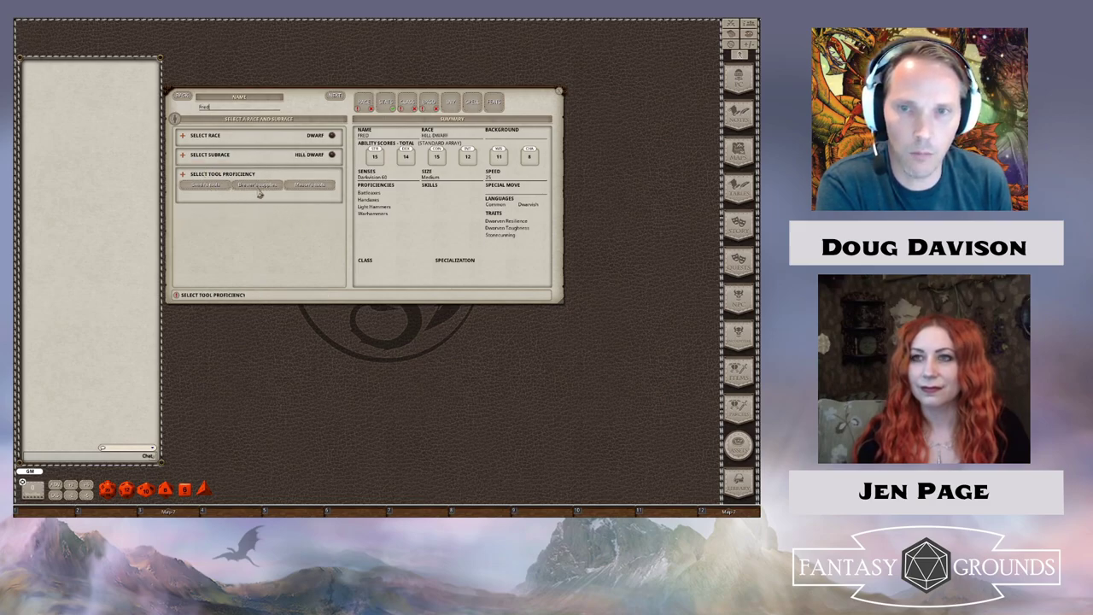
click(253, 186)
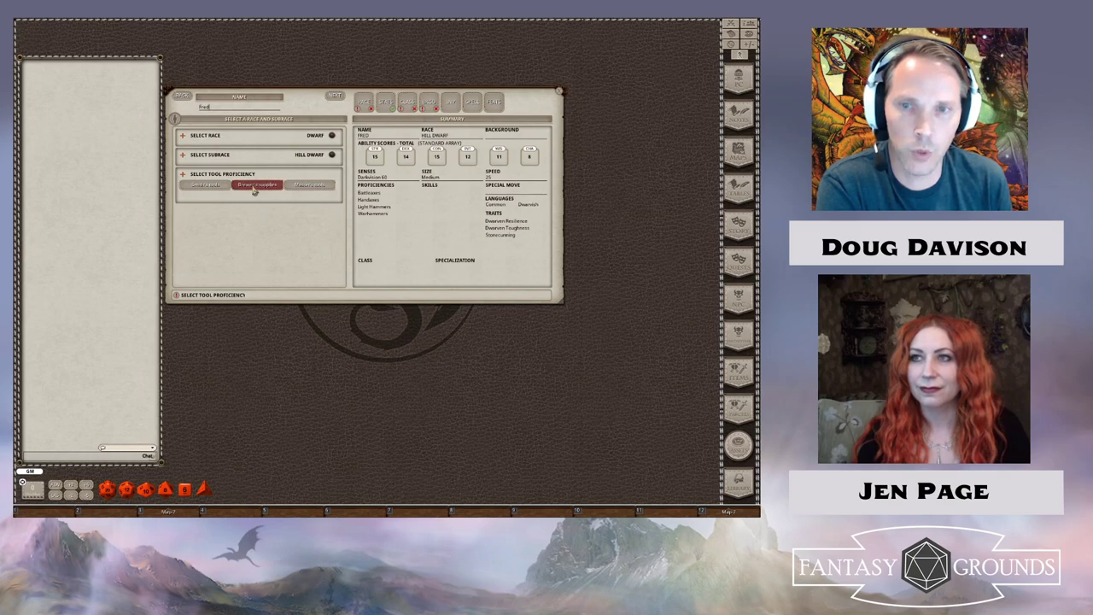
click(338, 99)
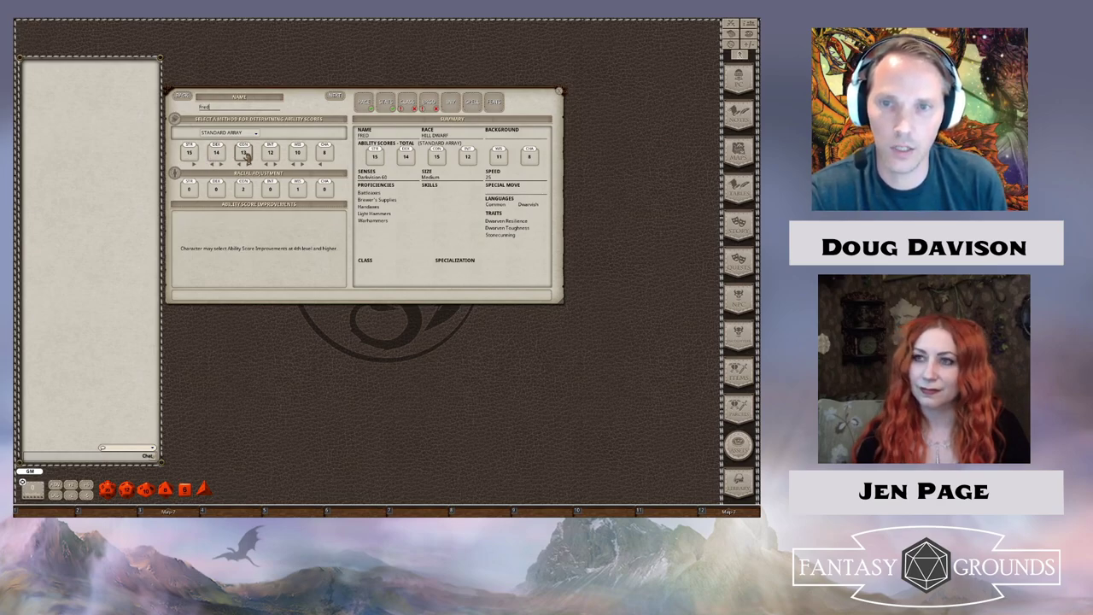
- Swap DEX with CON, then DEX with WIS, giving scores 15, 10, 16, 12, 14, 8
drag(245, 154, 216, 154)
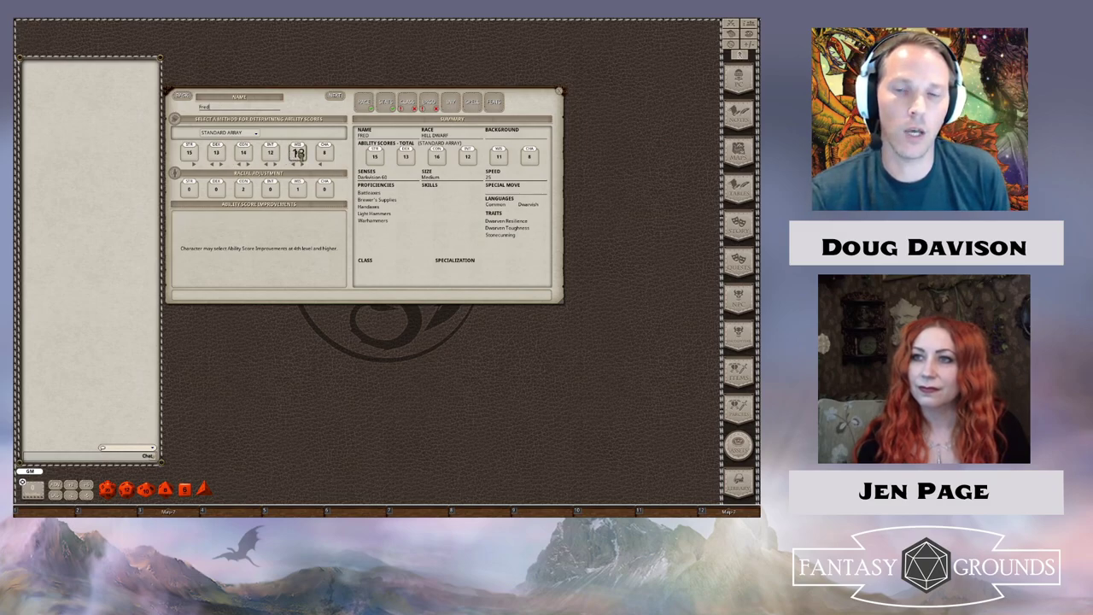
drag(297, 152, 298, 152)
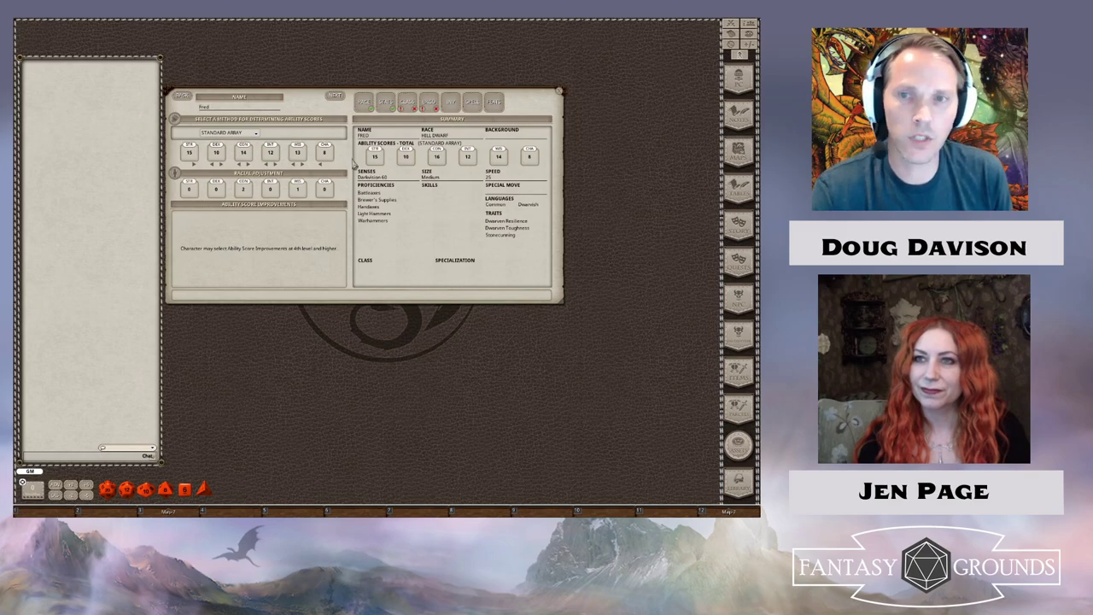
click(257, 134)
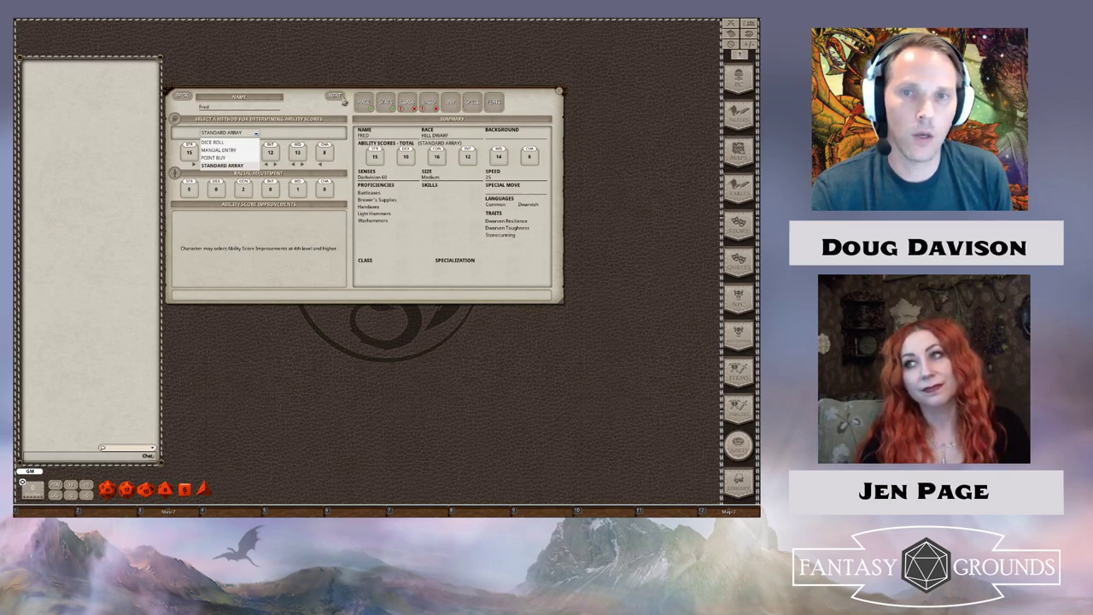
click(336, 95)
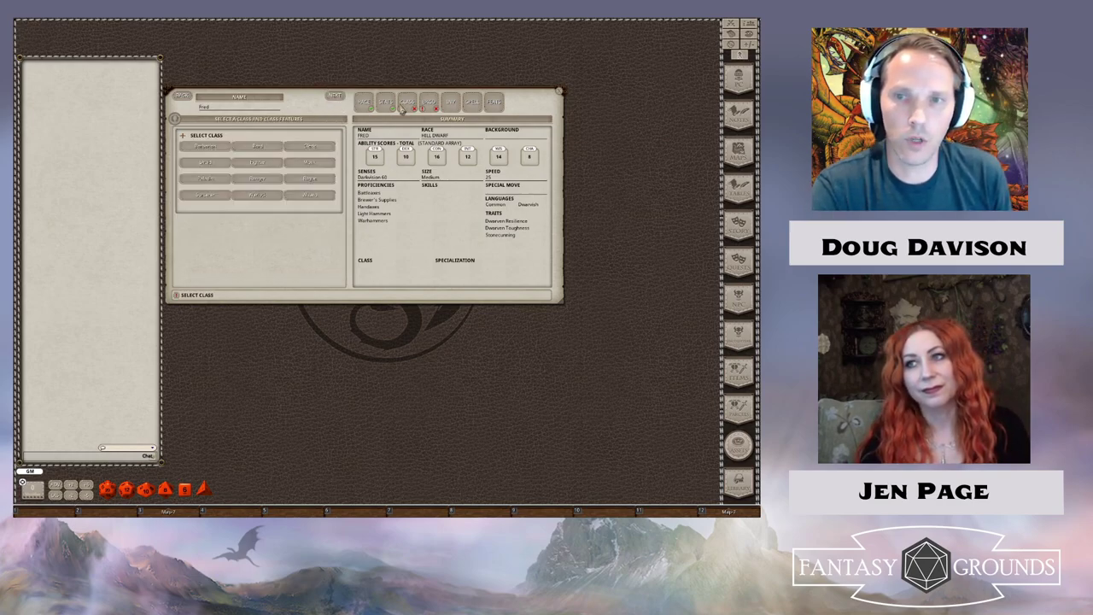
- Make Fred a level 1 Fighter with Athletics and Acrobatics skill proficiencies
click(268, 164)
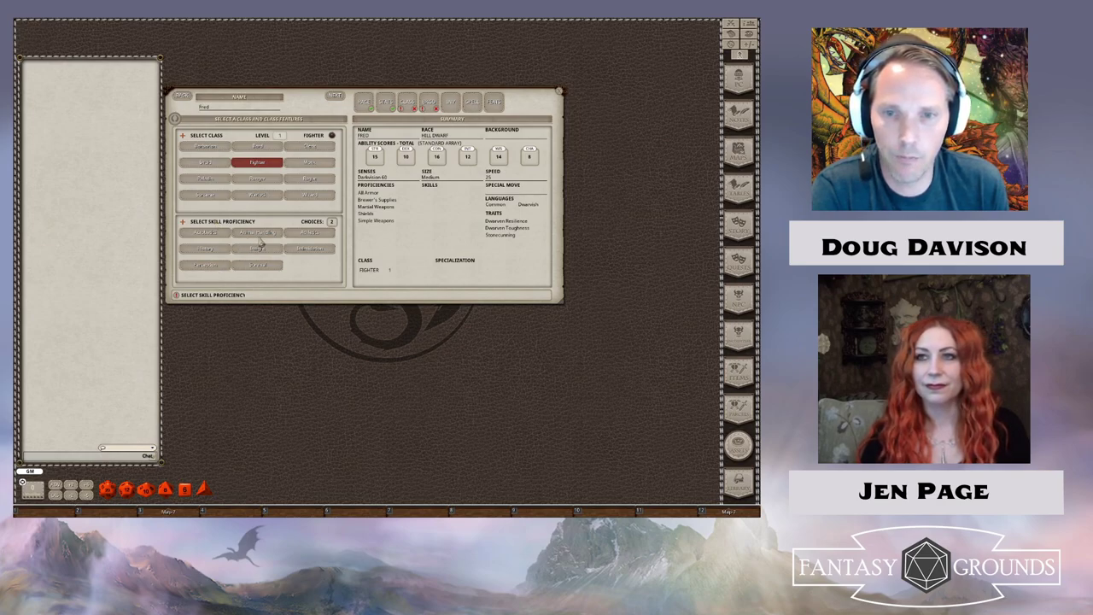
click(316, 235)
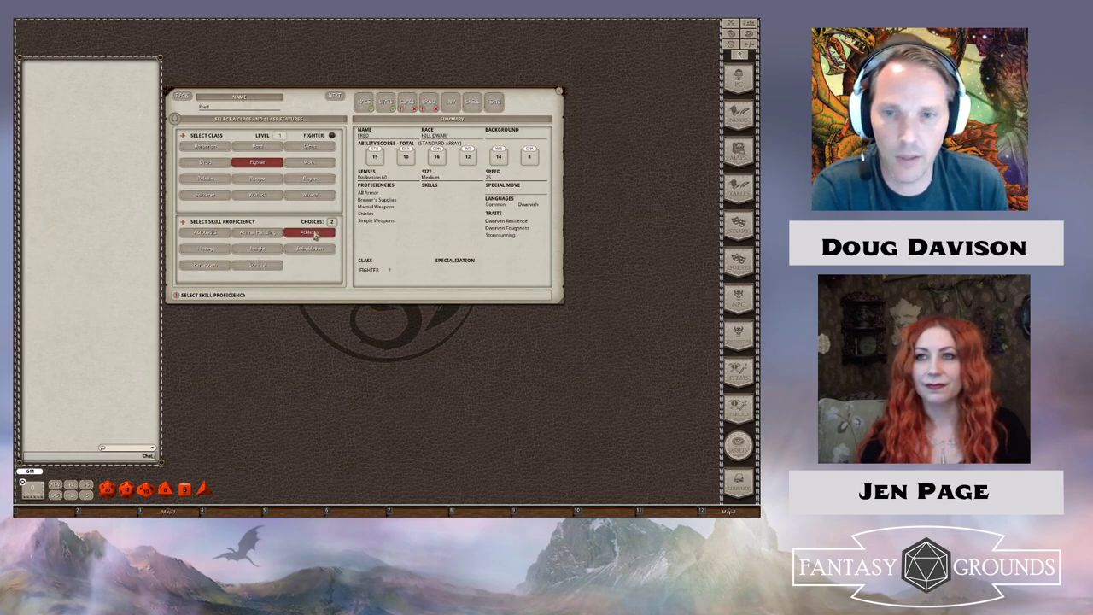
click(205, 236)
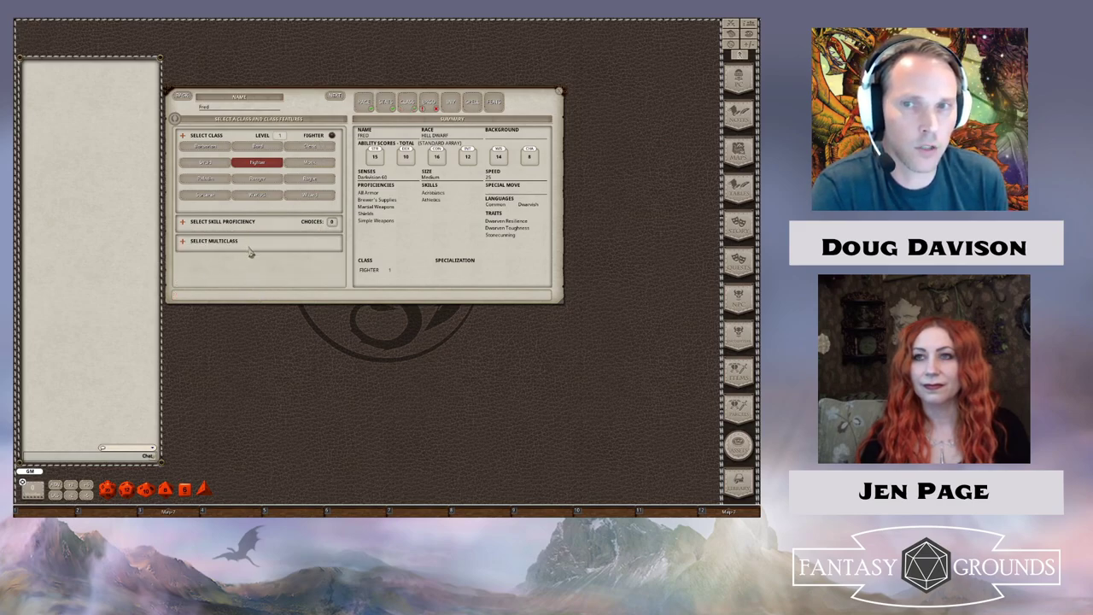
click(281, 138)
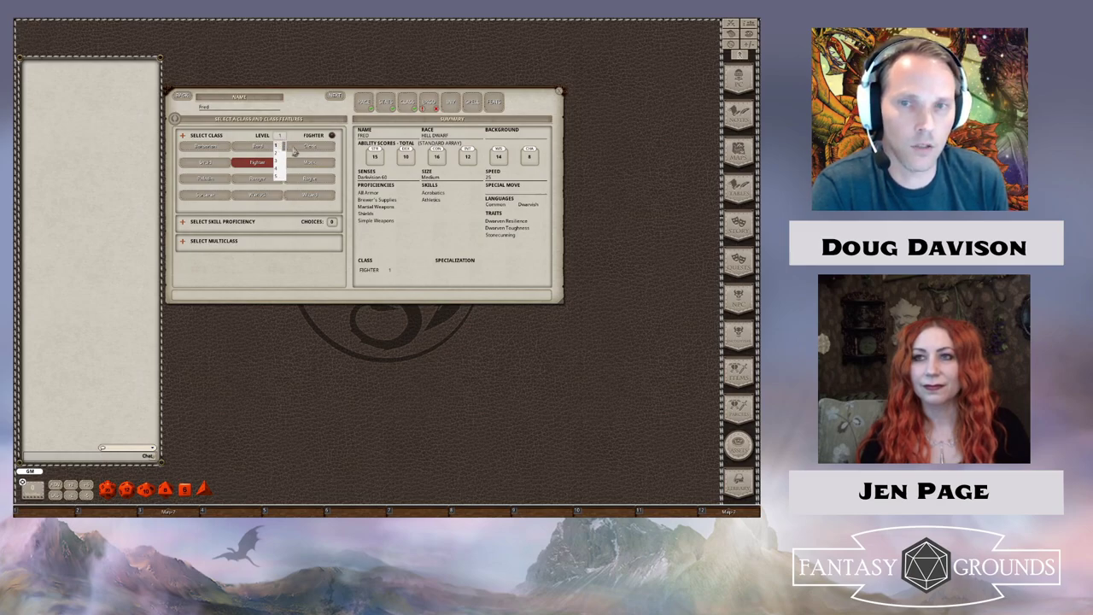
click(300, 139)
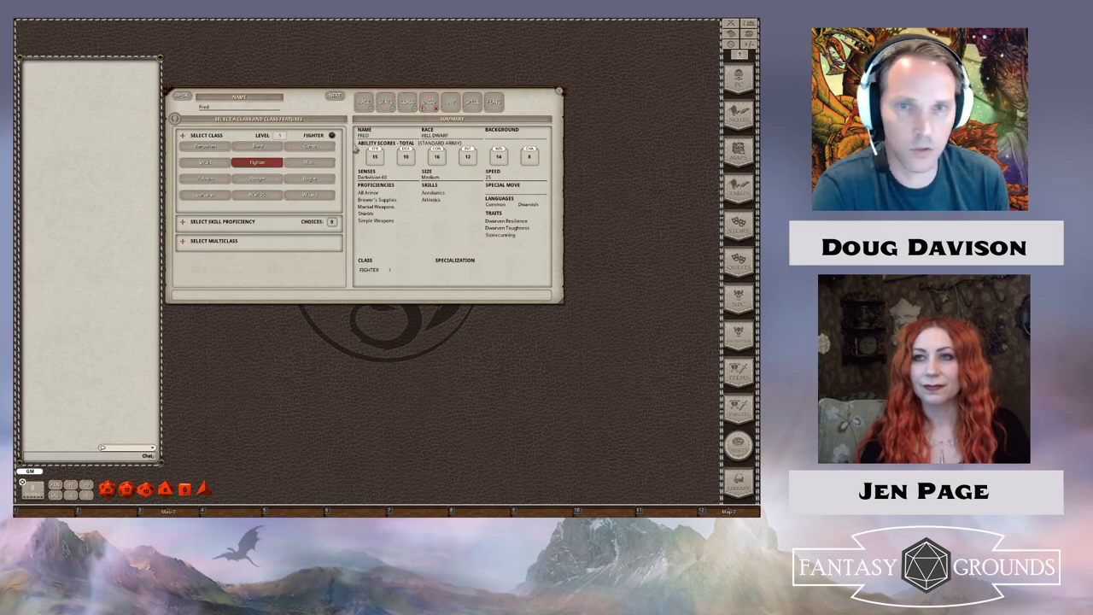
click(429, 101)
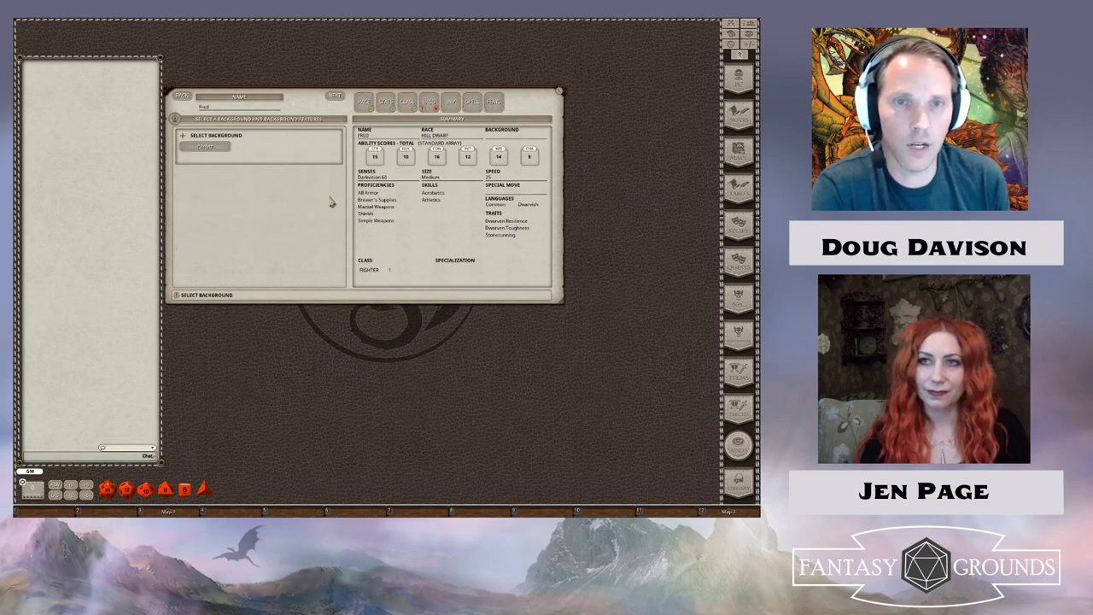
- Give Fred the Acolyte background plus the Terran and Auran languages
click(209, 146)
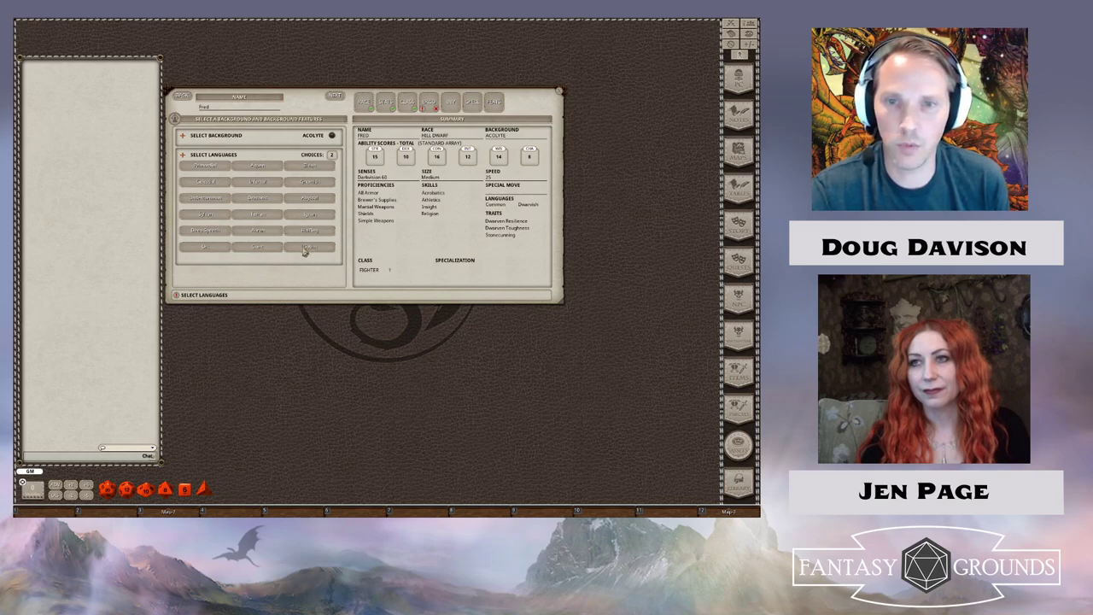
click(256, 214)
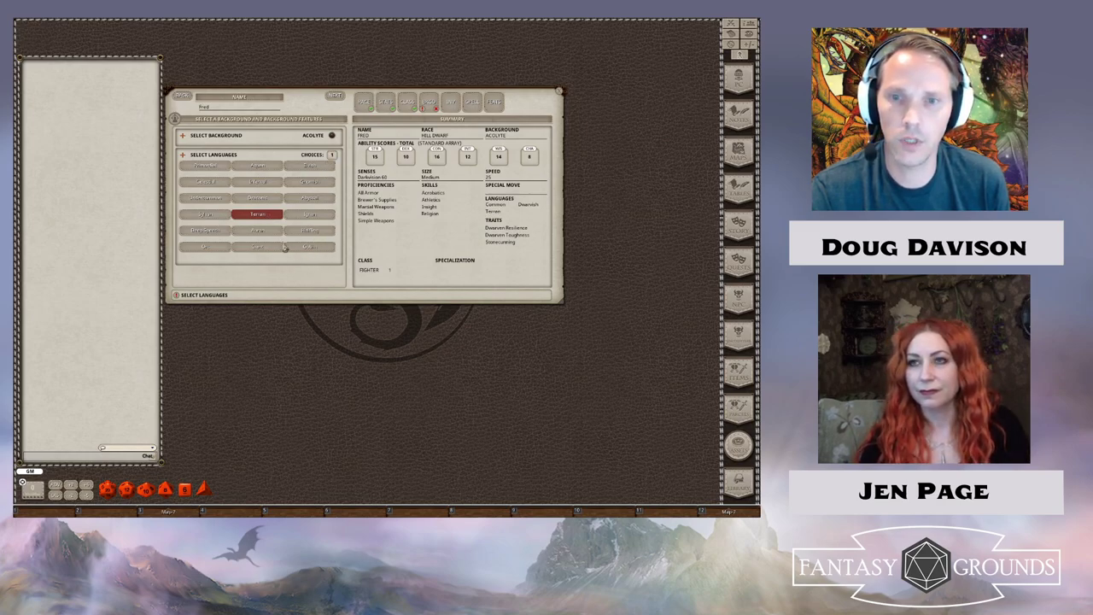
click(257, 231)
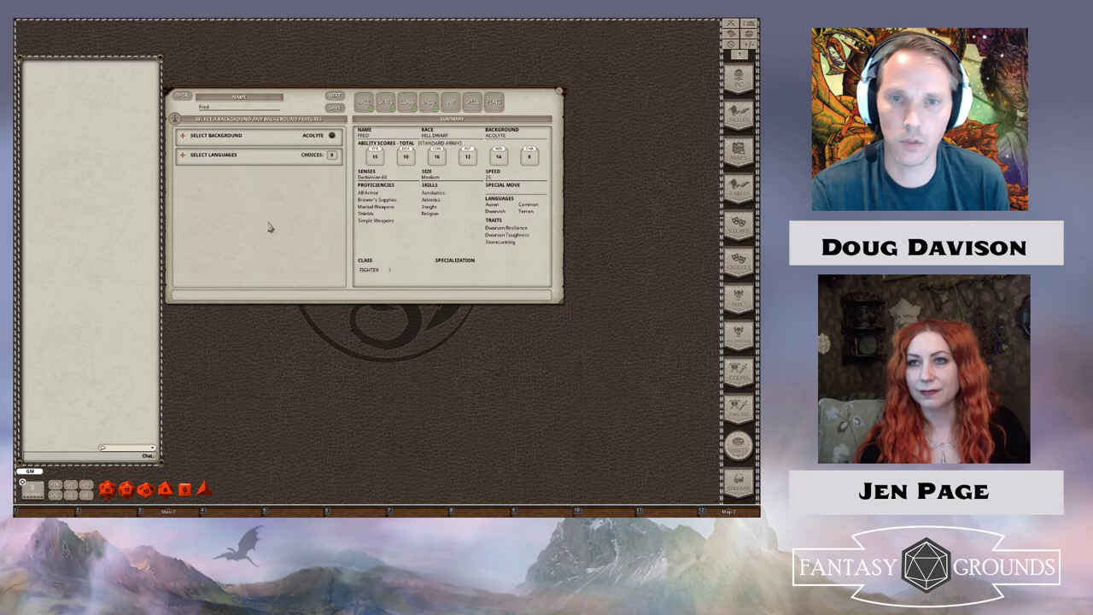